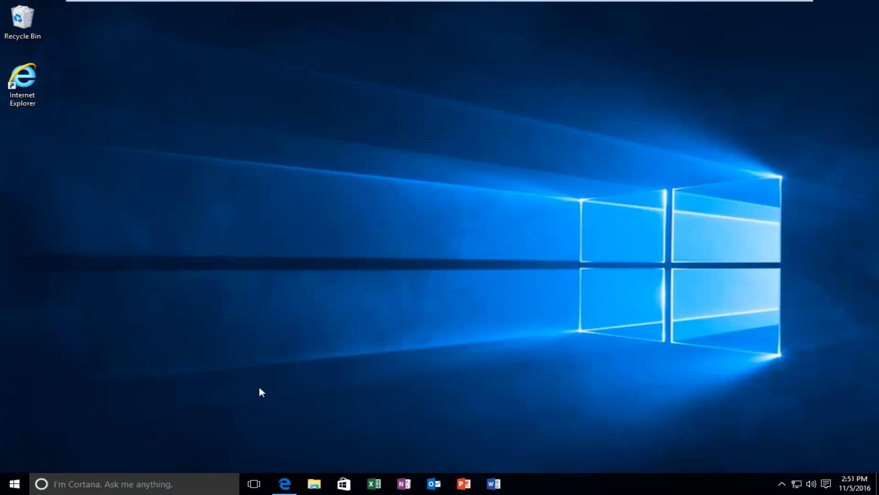
Step: Search Windows for "services" and open the Services desktop app
left_click(14, 488)
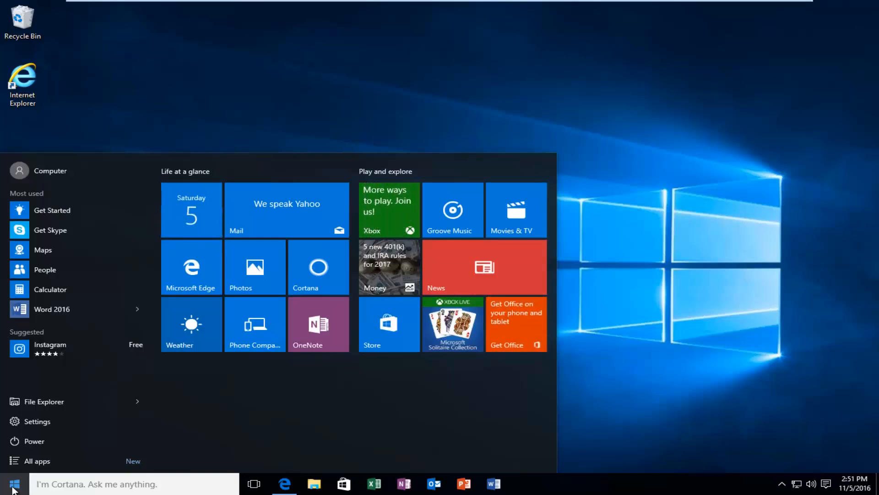
type("ser")
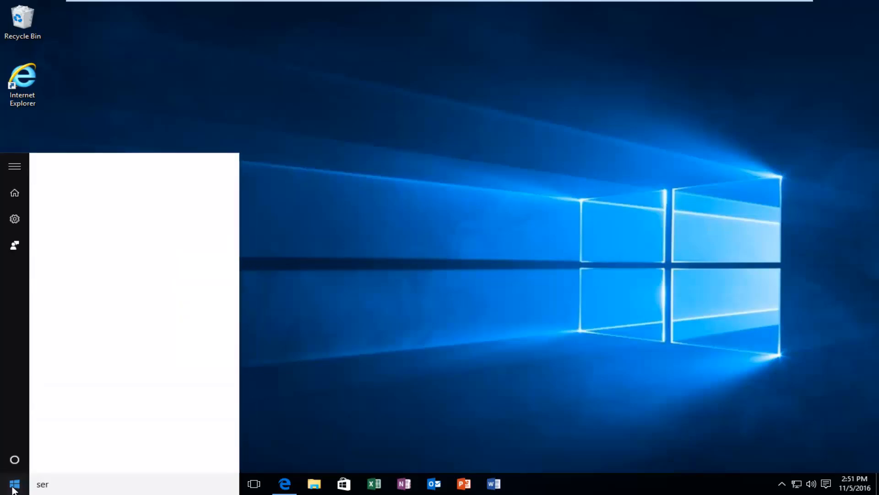
type("vices")
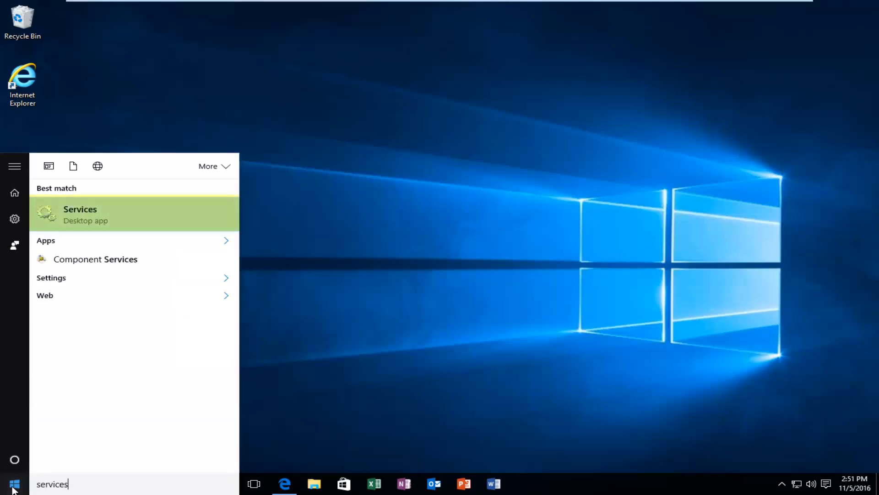
left_click(76, 216)
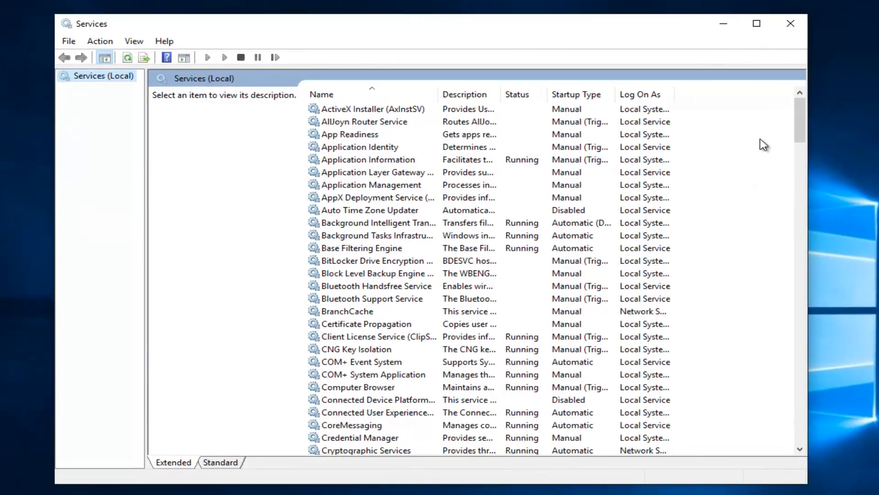
Step: Open the Print Spooler service's properties, examine its dependencies under Remote Procedure Call (RPC), and close the dialog
left_click(804, 162)
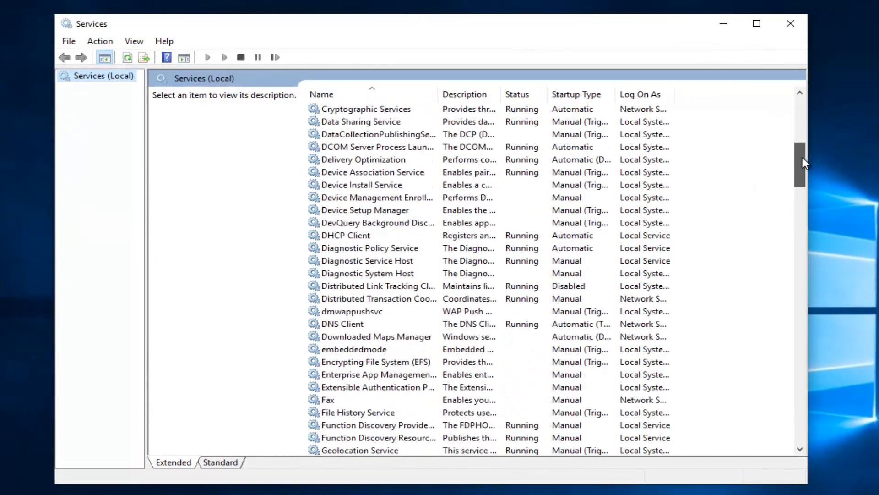
left_click_drag(804, 163, 812, 257)
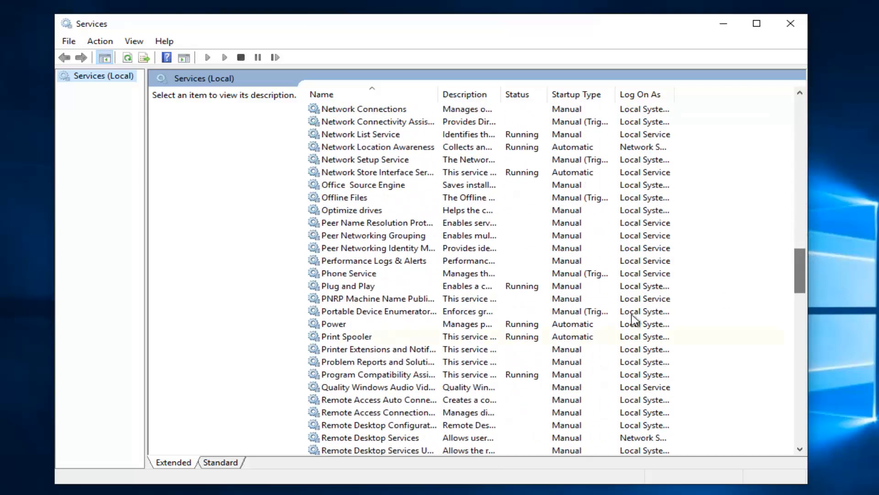
left_click(343, 339)
right_click(343, 339)
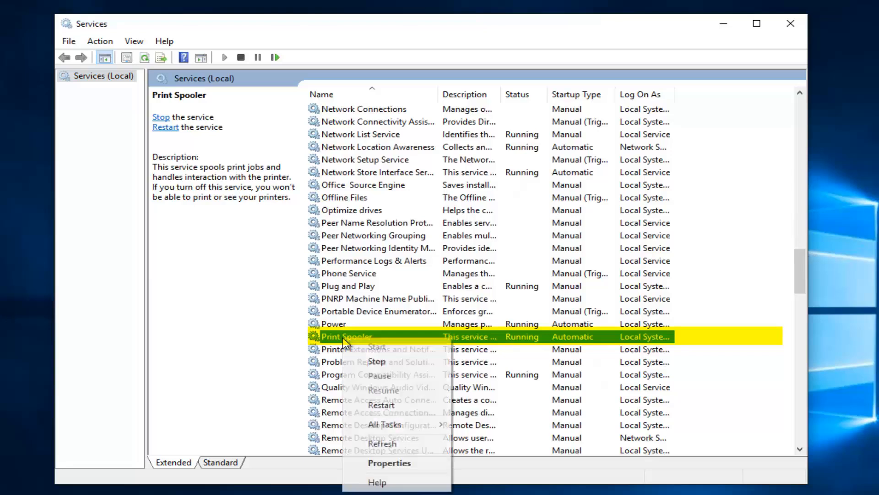
left_click(378, 465)
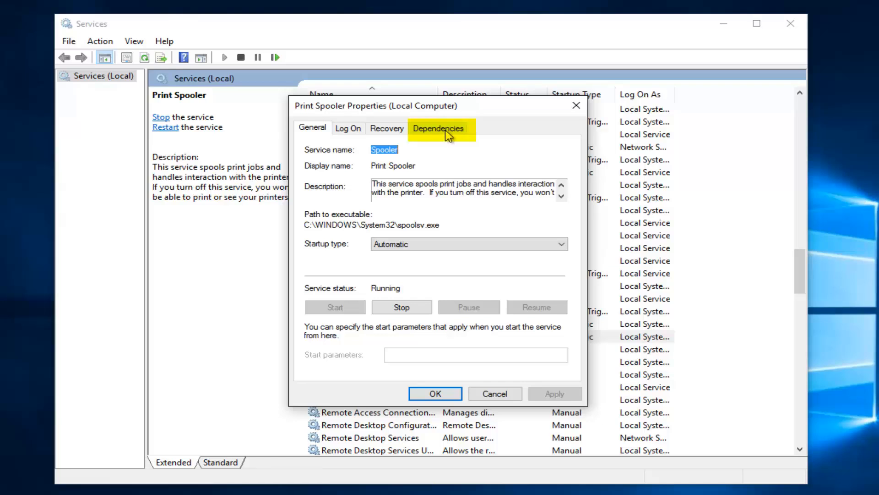
left_click(440, 131)
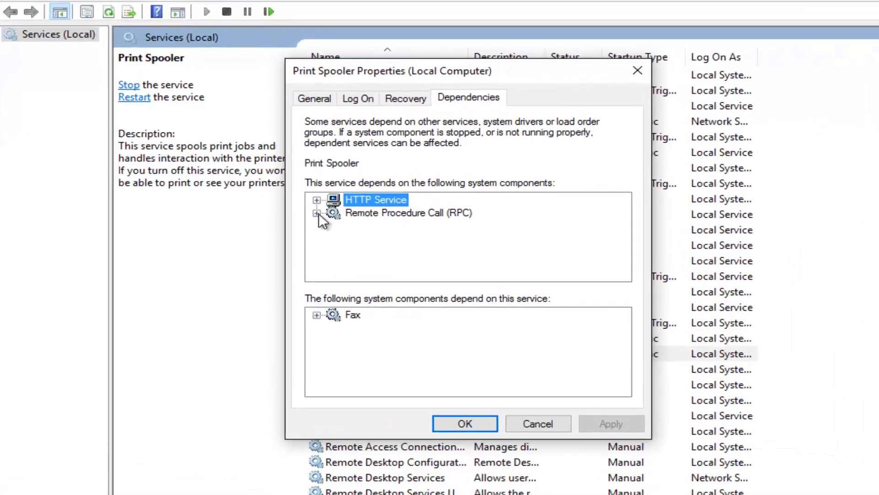
left_click(315, 222)
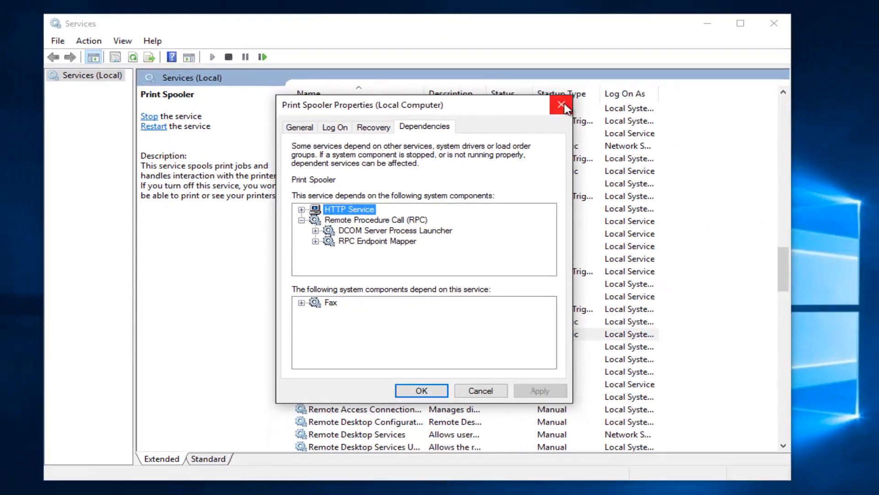
left_click(564, 106)
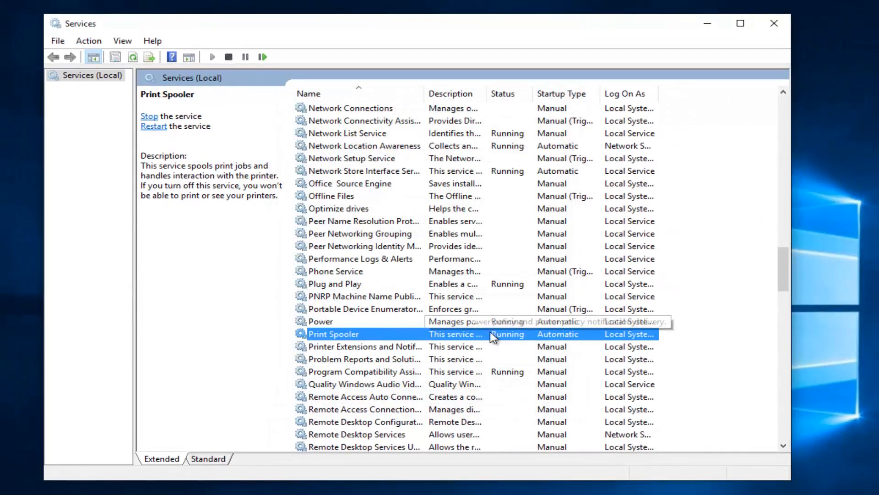
Step: Stop the Print Spooler service from its properties dialog
right_click(418, 334)
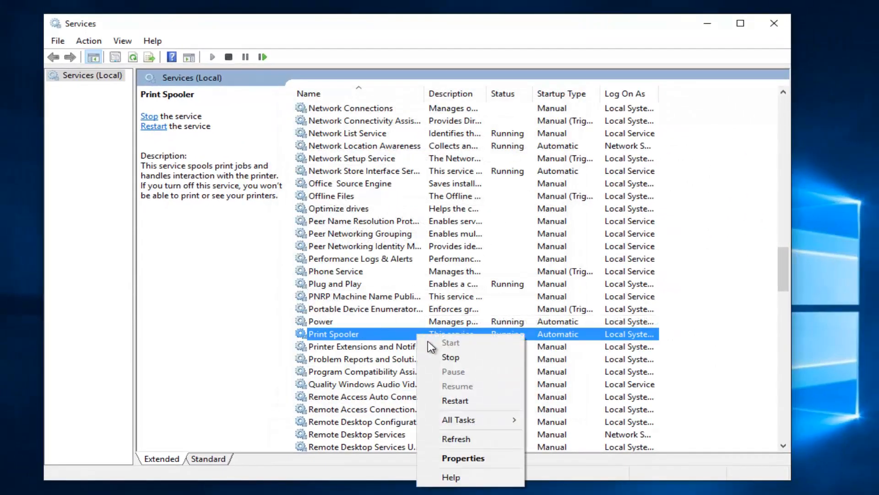
left_click(453, 458)
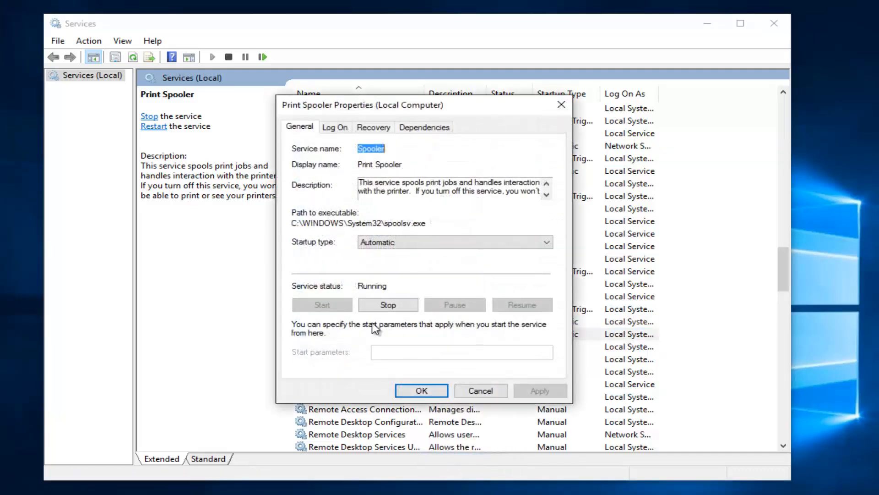
left_click(395, 306)
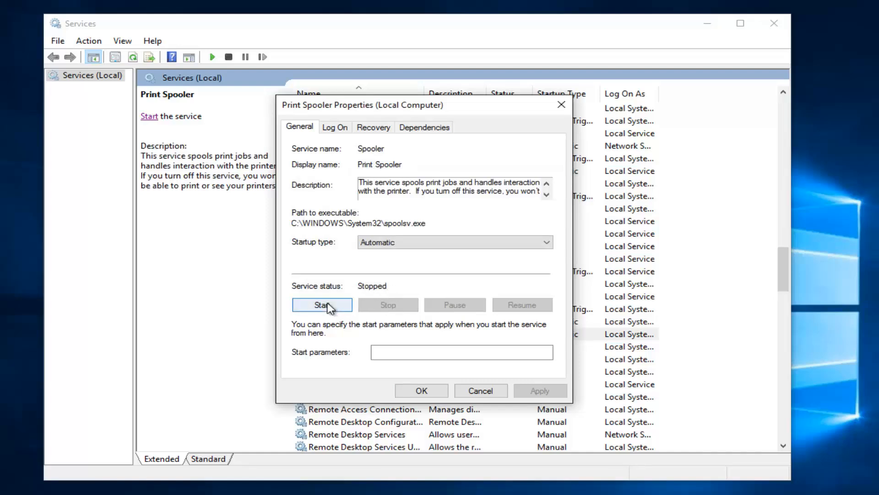
left_click_drag(391, 107, 525, 104)
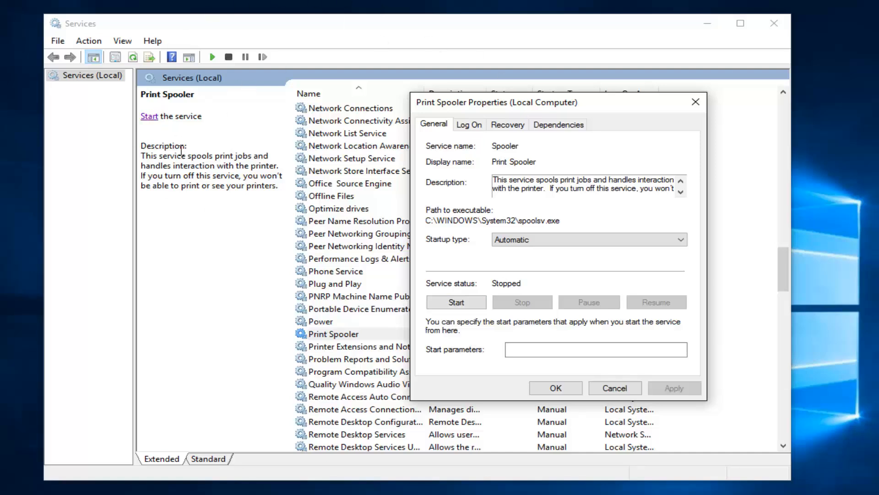
left_click_drag(506, 101, 423, 111)
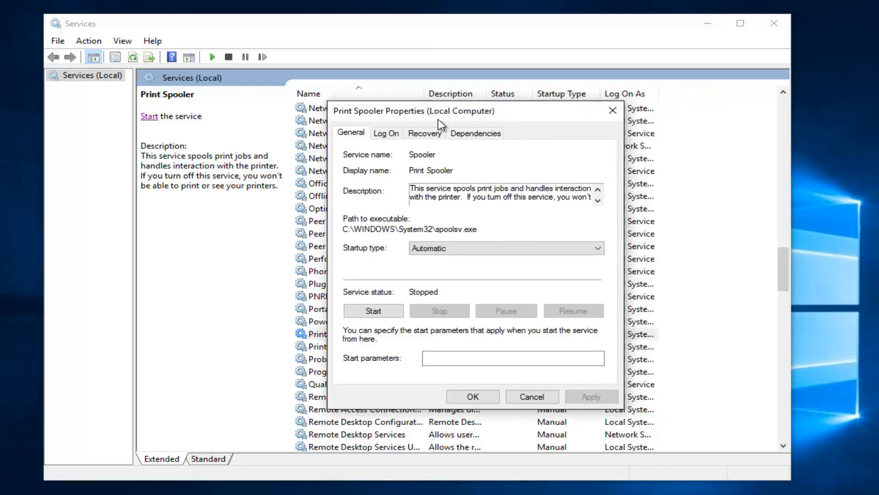
Step: Review the Print Spooler dependencies again with Remote Procedure Call (RPC) expanded, and dismiss the properties
left_click(475, 133)
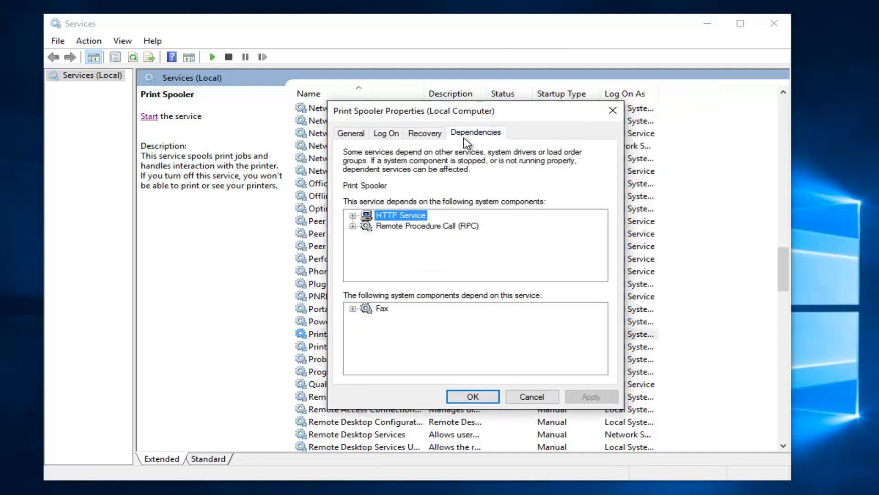
left_click(353, 227)
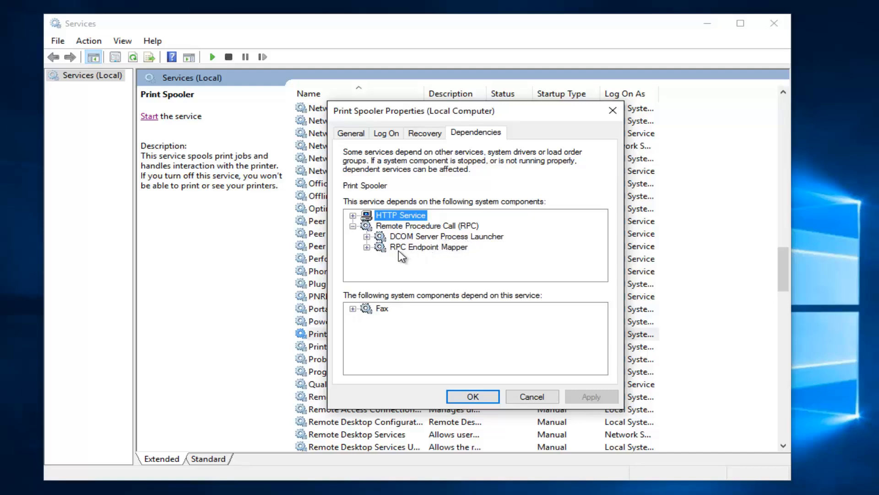
left_click(533, 397)
Step: Find the DCOM Server Process Launcher service, widen the Name column, and check the startup type and status in its properties
scroll(378, 249, "up", 8)
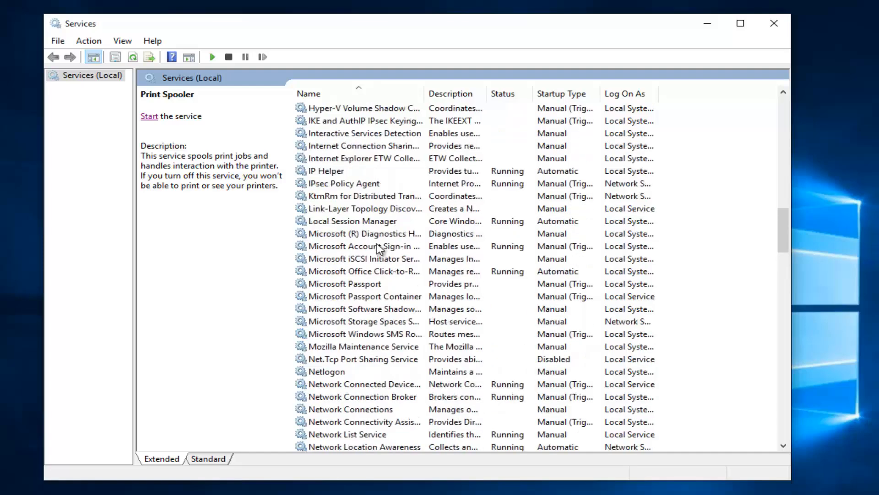
scroll(379, 249, "up", 14)
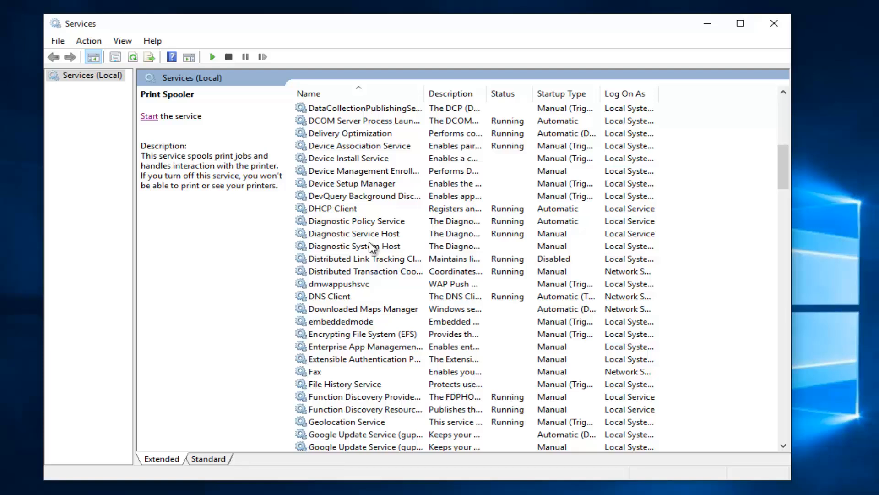
scroll(372, 248, "up", 2)
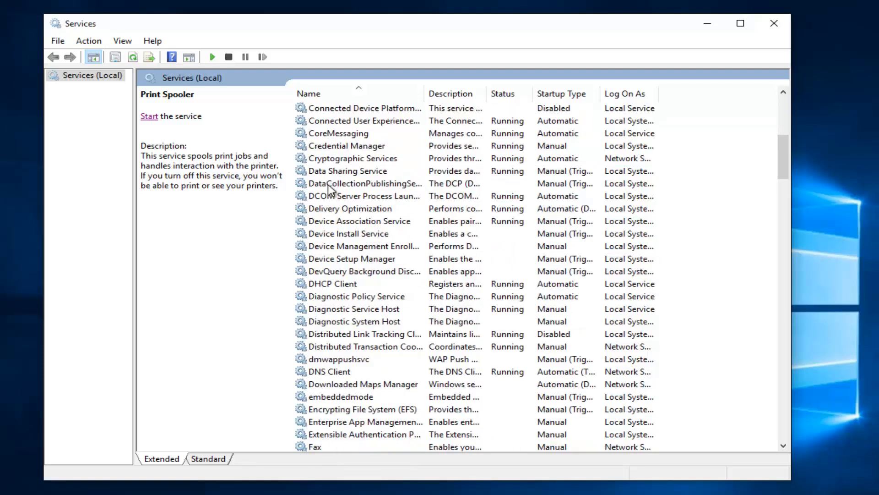
left_click(342, 196)
left_click_drag(419, 94, 489, 94)
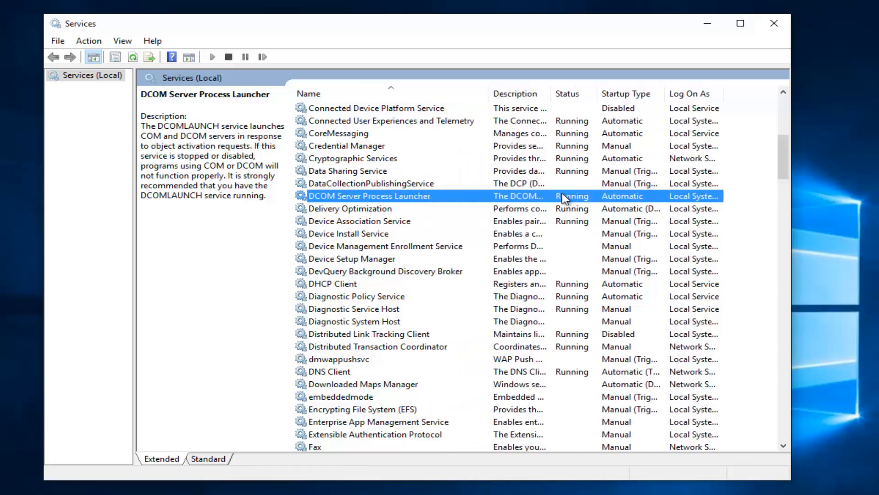
right_click(362, 195)
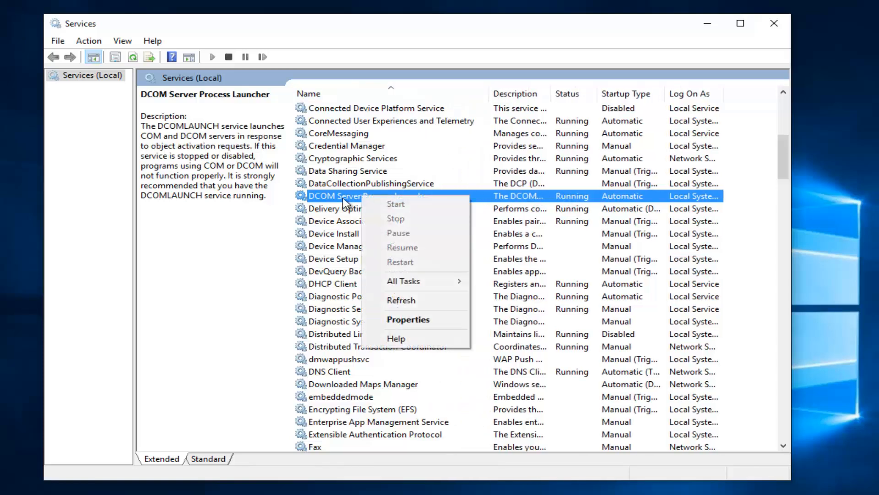
left_click(403, 319)
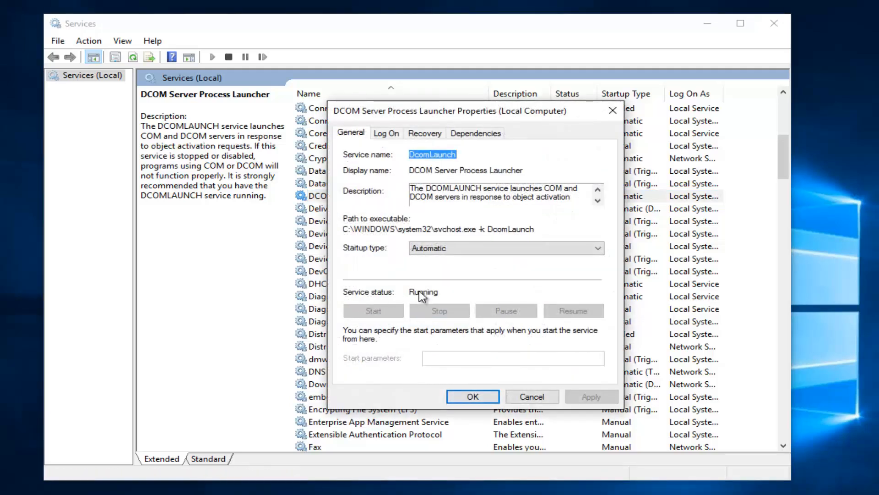
left_click(609, 106)
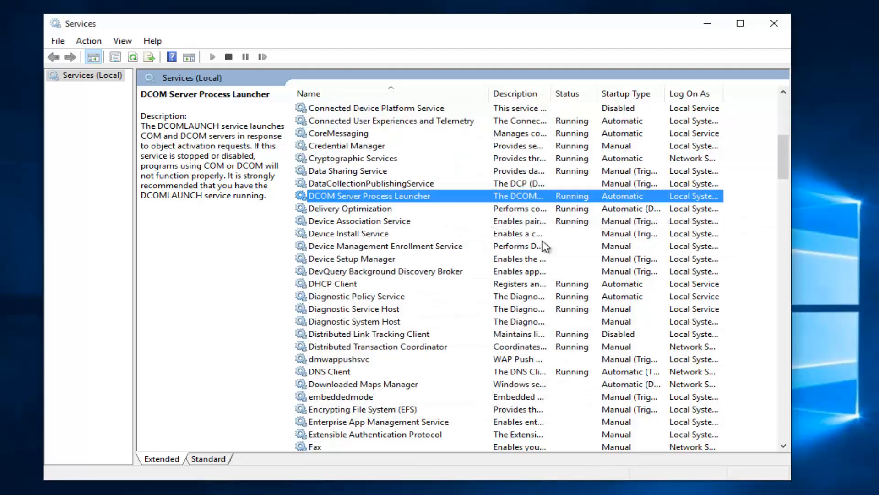
Step: Check the RPC Endpoint Mapper service's startup type and status in its properties, and close the Services window
scroll(471, 283, "down", 4)
scroll(440, 290, "down", 20)
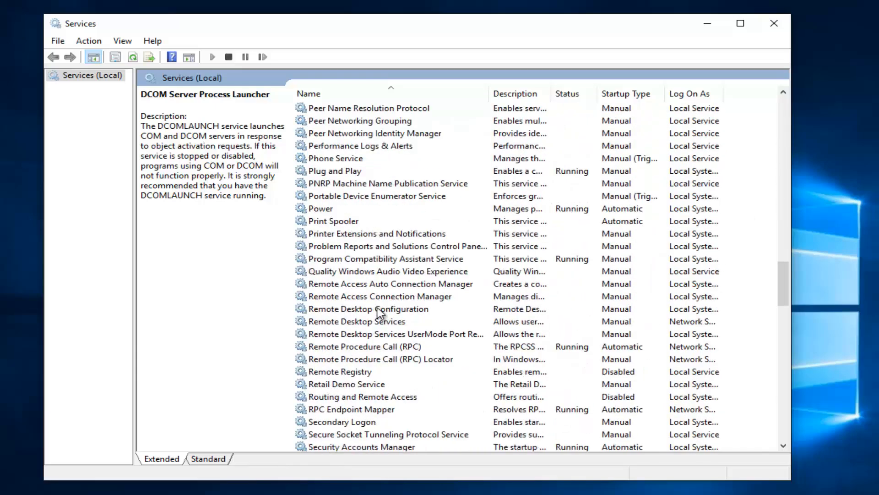
left_click(327, 409)
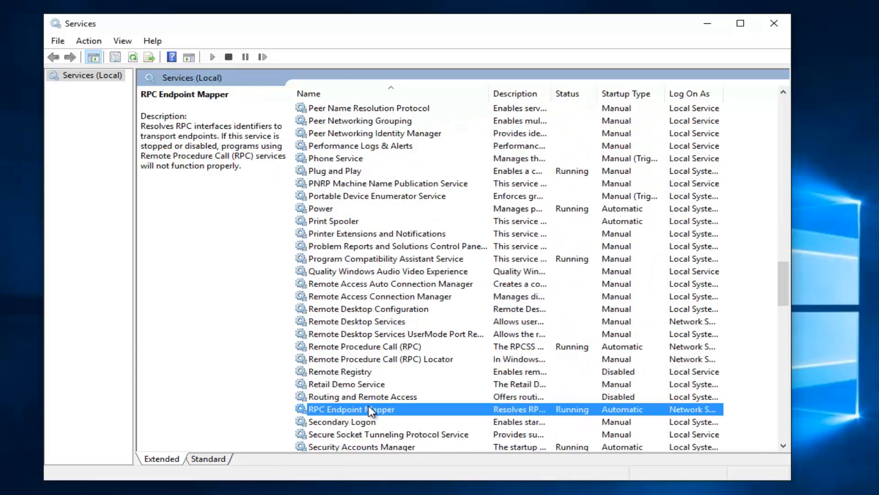
right_click(393, 412)
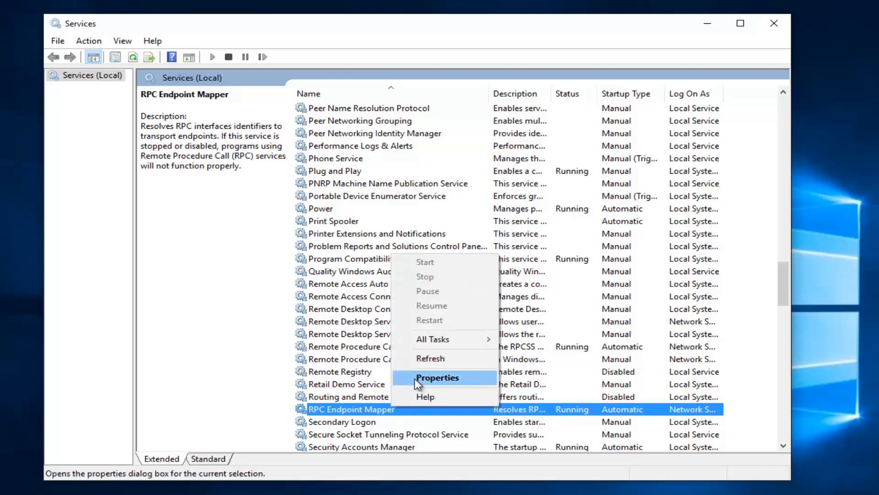
left_click(424, 377)
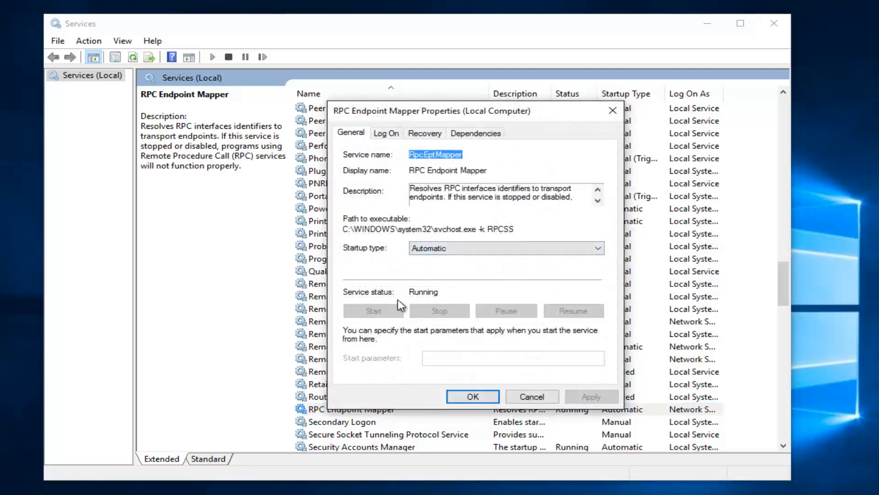
left_click(528, 397)
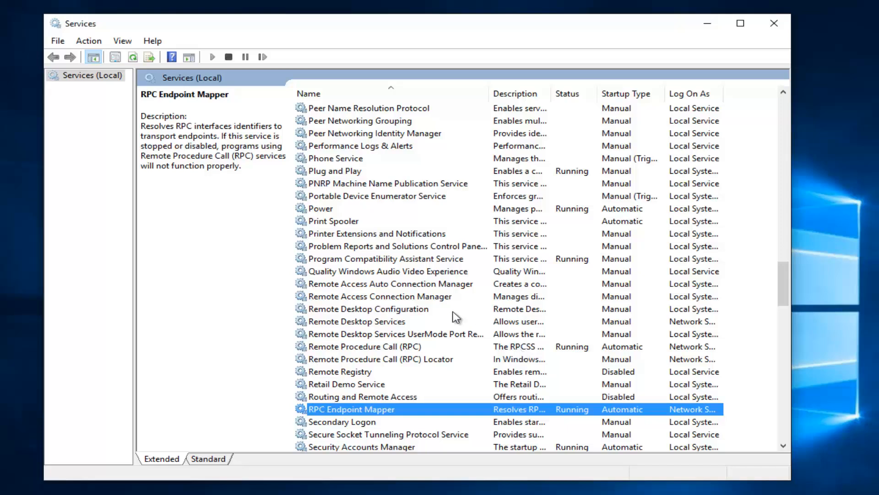
left_click(774, 26)
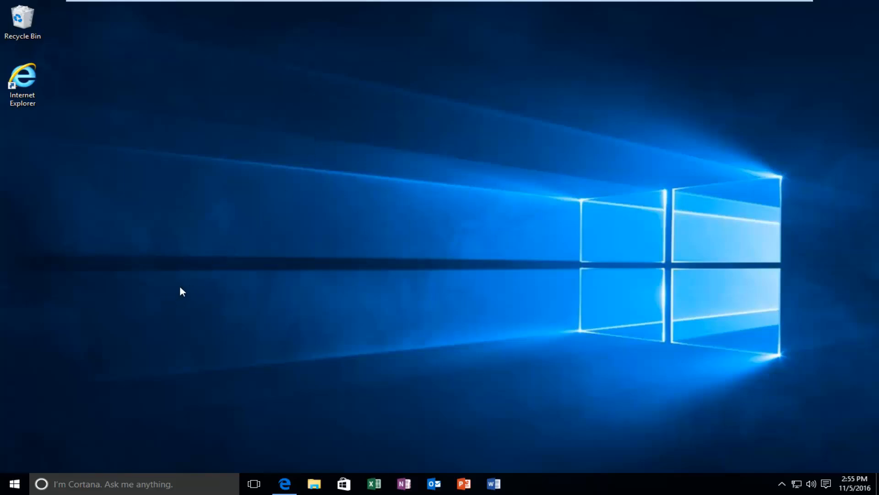
Step: Search Windows for "system", open the System page of the Control Panel, and maximize its window
key("super")
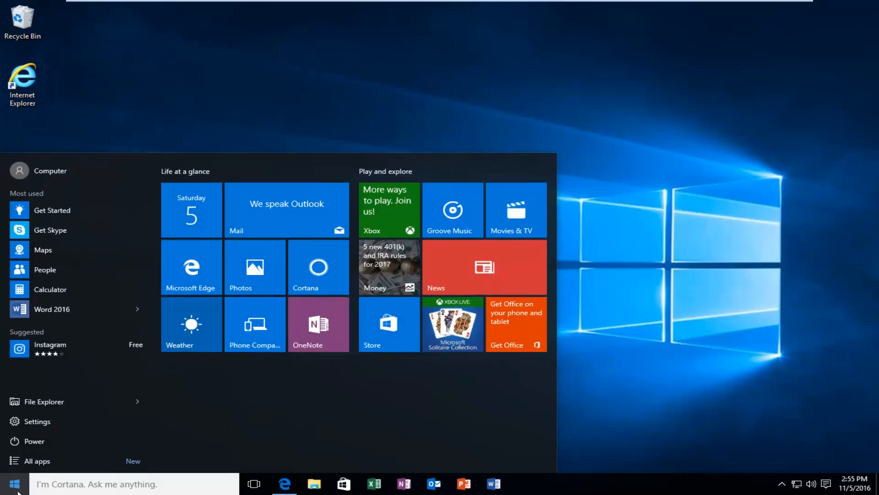
key("super")
key("super")
type("system")
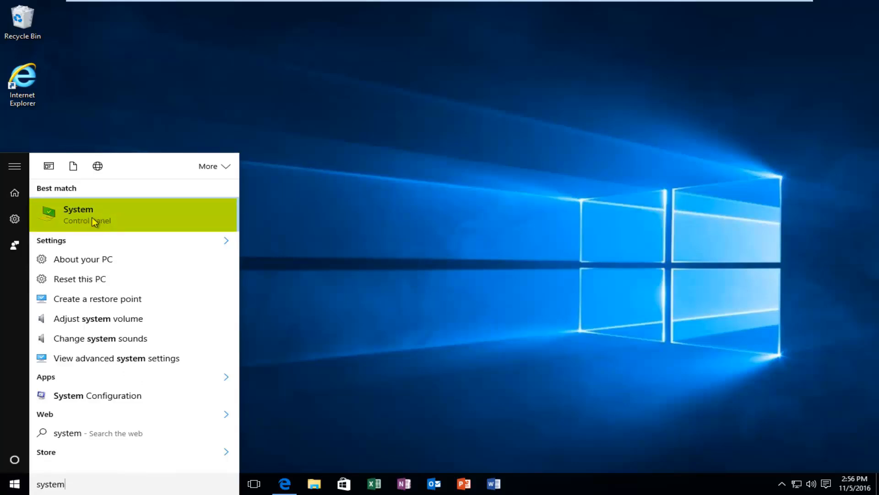
left_click(82, 220)
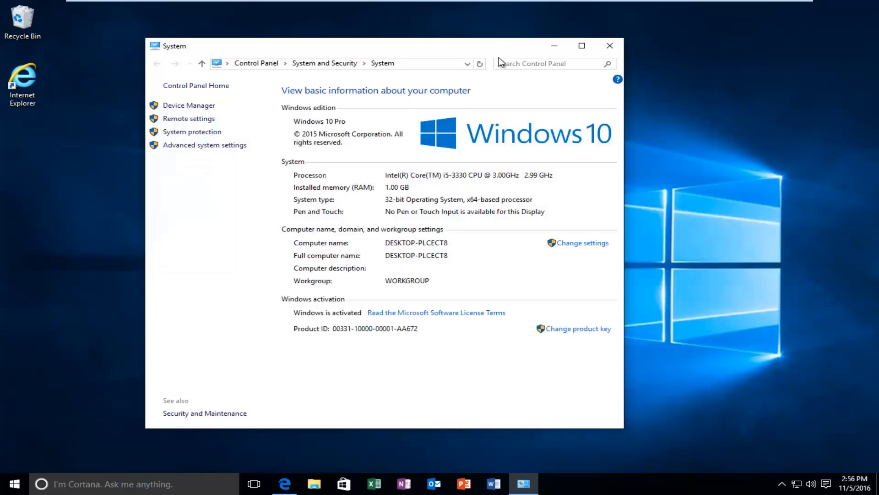
left_click(581, 46)
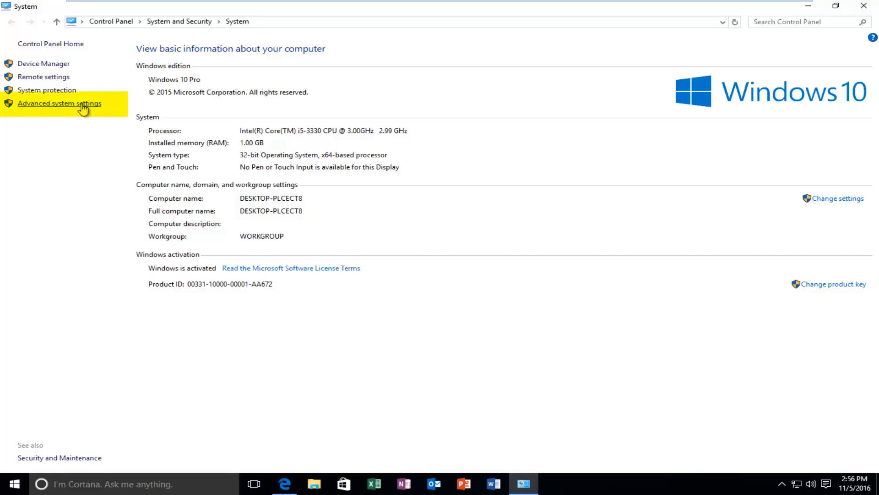
Step: Open the advanced system settings, review the Hardware and Computer Name pages of System Properties, and return to the Advanced page
left_click(65, 104)
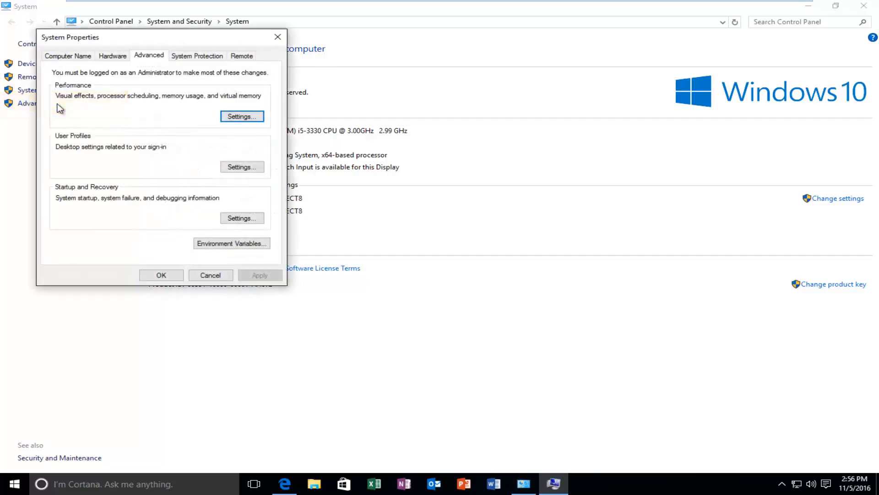
left_click_drag(103, 37, 348, 133)
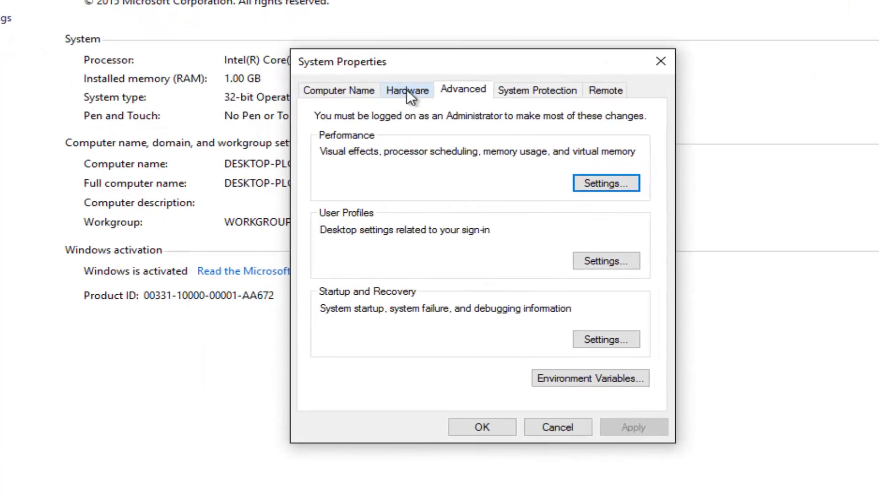
left_click(407, 90)
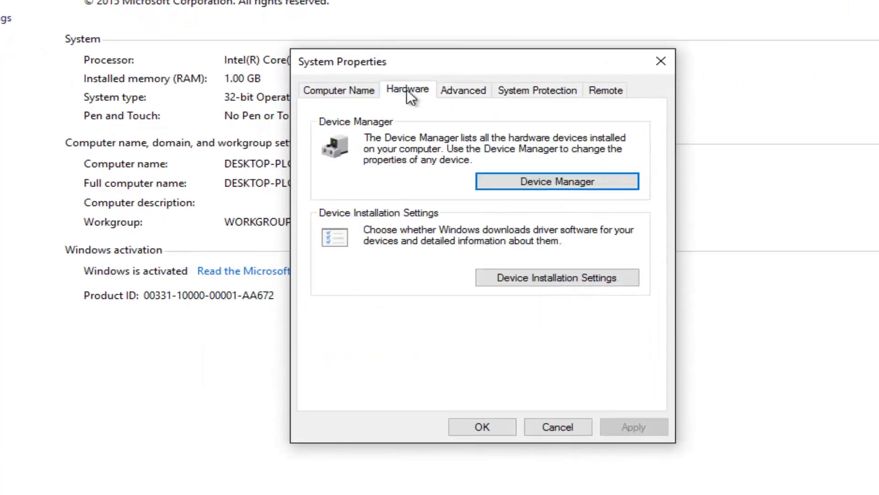
key("ctrl+shift+Tab")
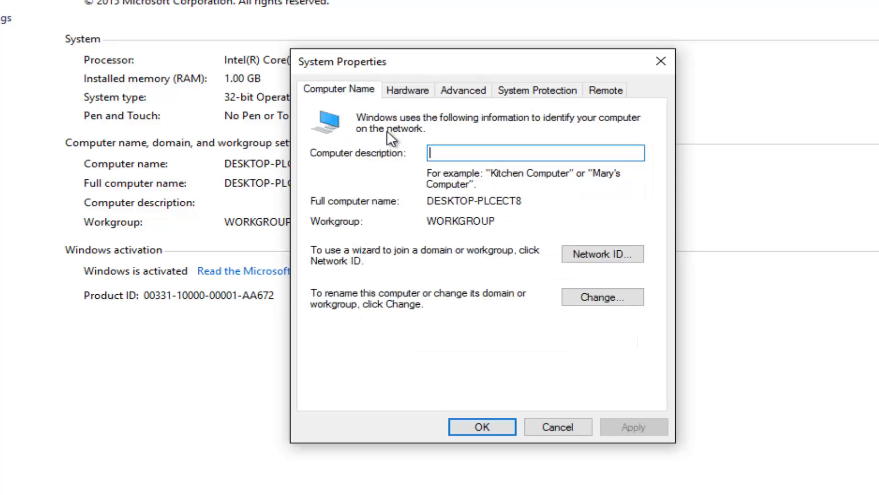
left_click(463, 91)
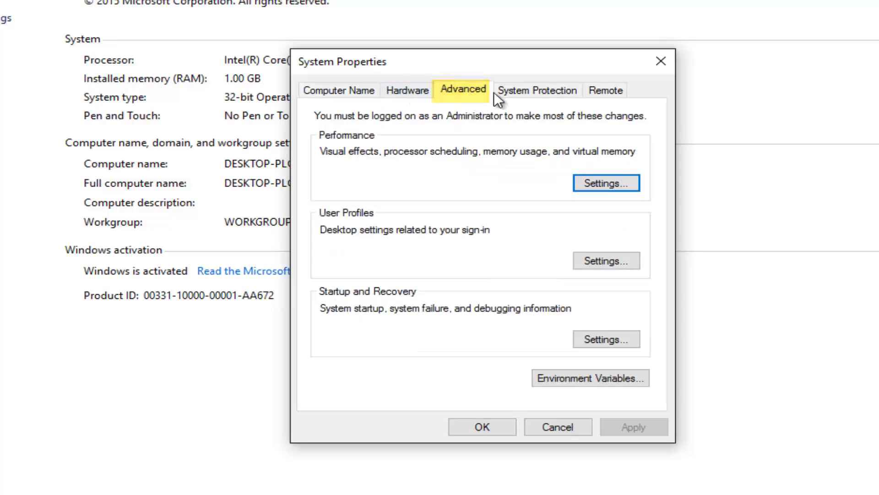
left_click_drag(418, 60, 386, 79)
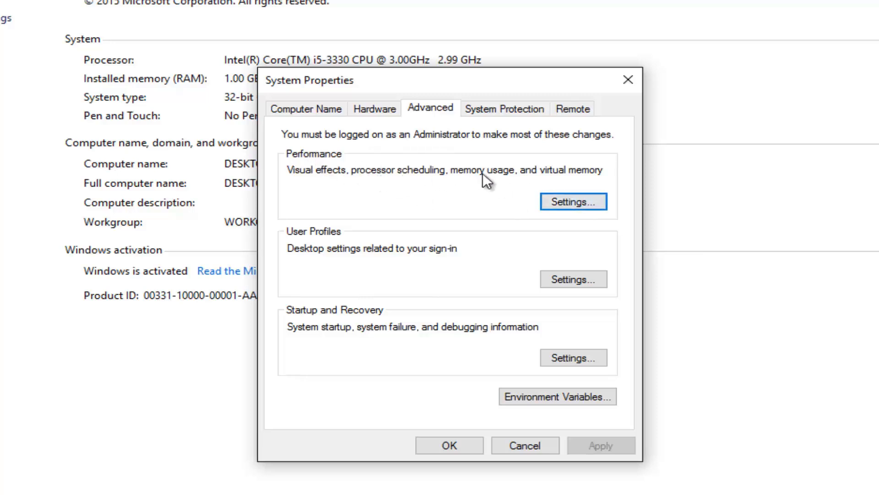
Step: In the Performance settings, set Data Execution Prevention to turn on DEP for all programs and services except those selected
left_click(566, 209)
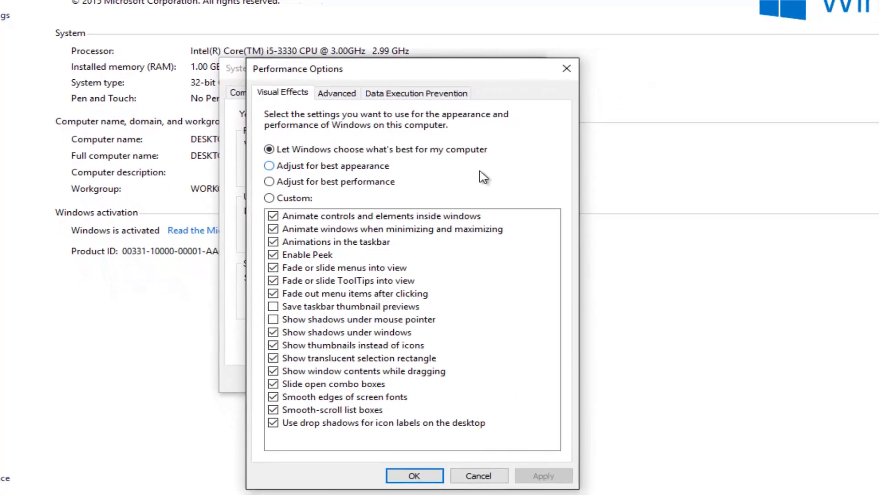
left_click_drag(375, 73, 380, 24)
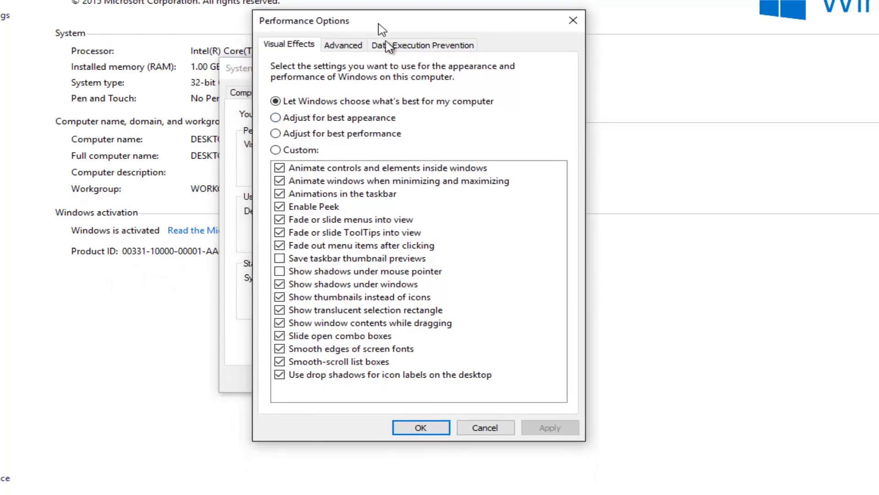
left_click(435, 50)
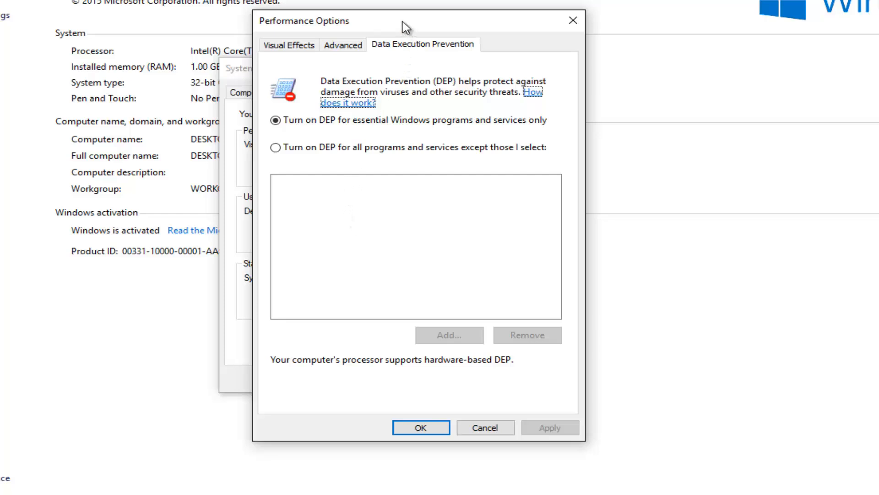
left_click_drag(400, 19, 398, 7)
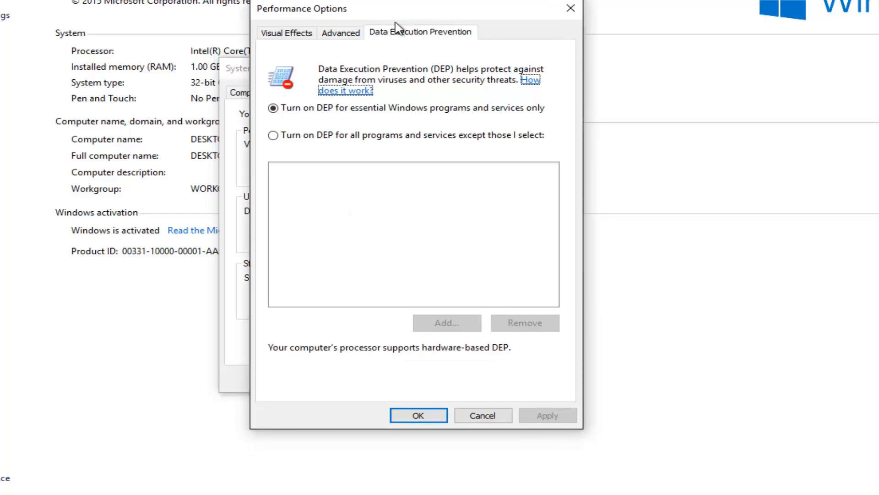
left_click(272, 135)
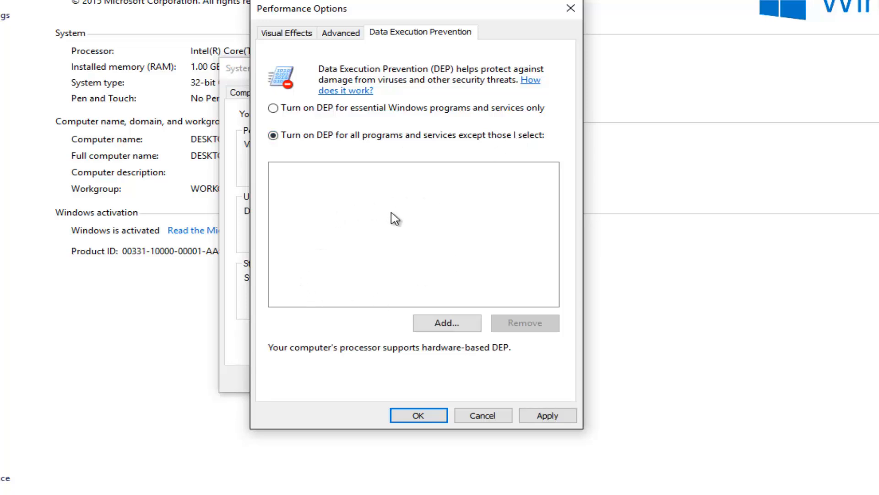
Step: Try to add spoolsv from the System32 folder as a Data Execution Prevention exception, and dismiss the resulting message
left_click(443, 324)
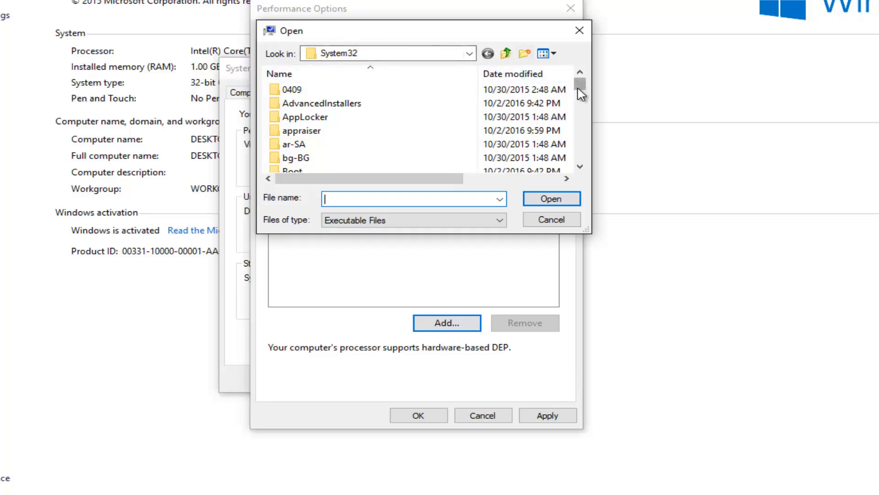
left_click_drag(580, 91, 581, 134)
scroll(419, 160, "down", 2)
scroll(418, 158, "down", 15)
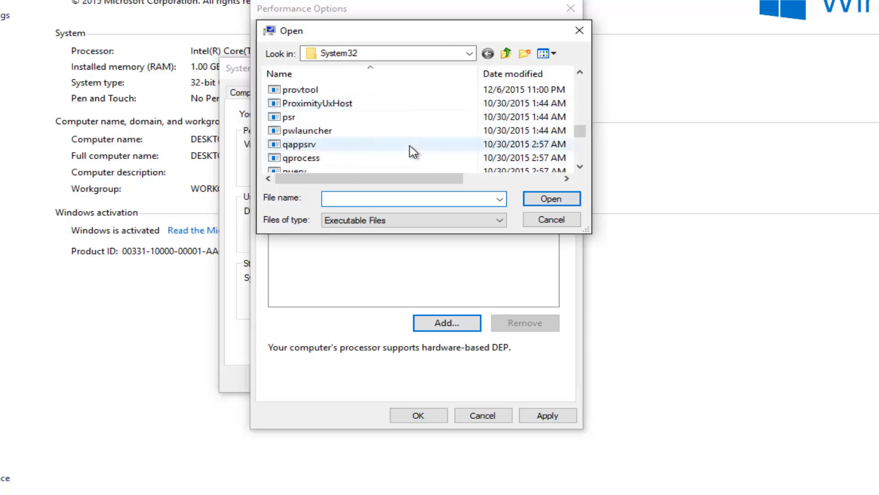
scroll(407, 147, "down", 15)
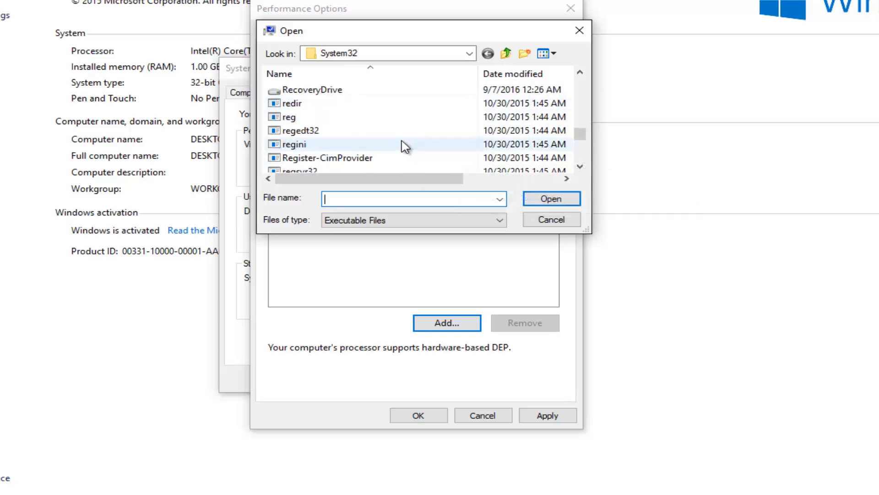
scroll(394, 143, "down", 6)
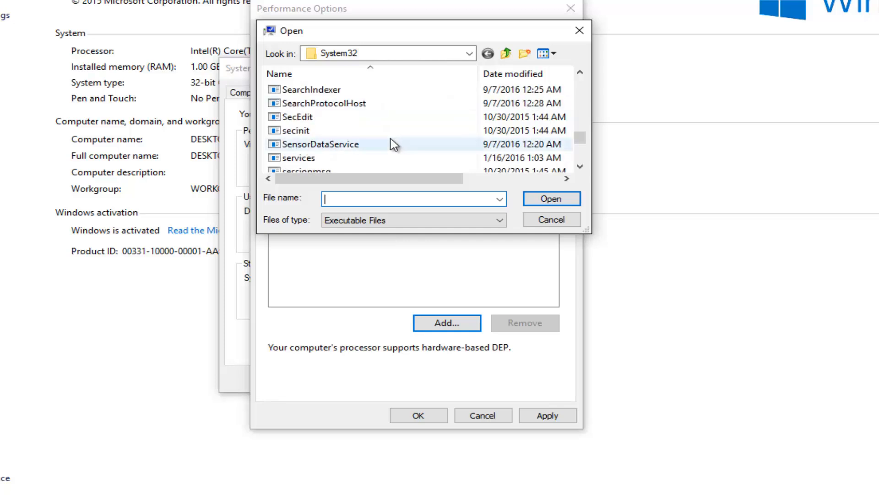
scroll(391, 143, "down", 4)
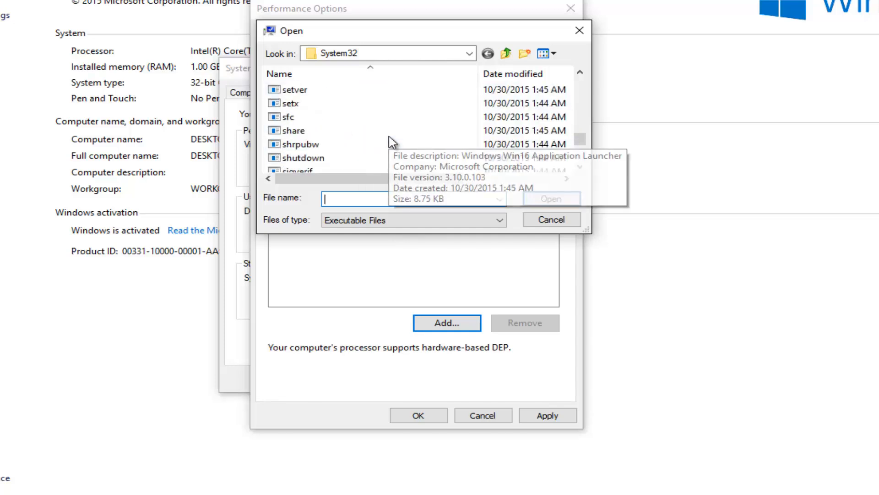
scroll(382, 140, "down", 2)
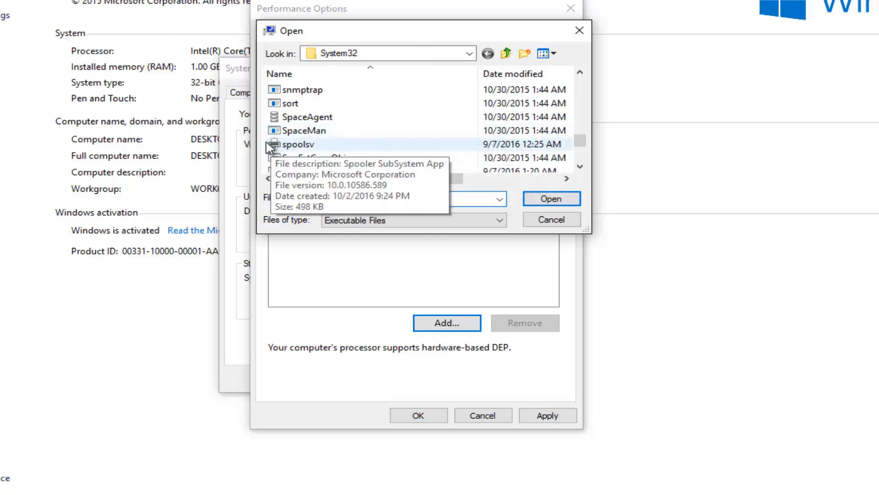
left_click(311, 148)
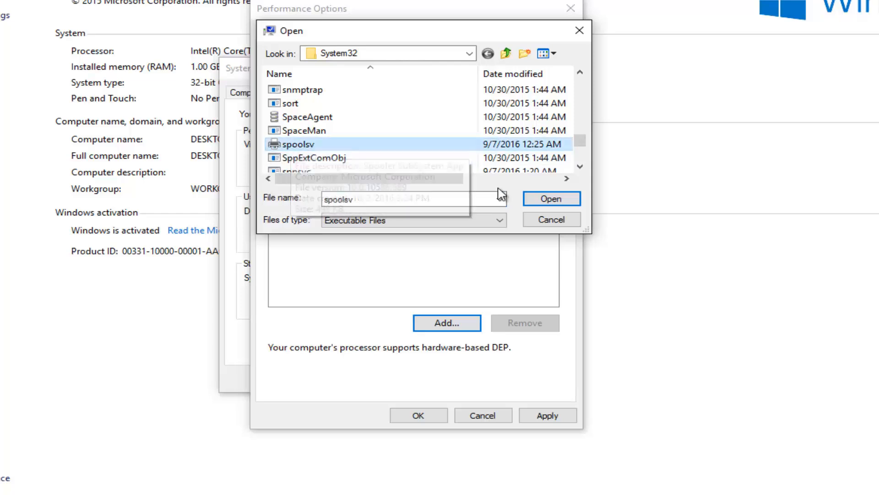
left_click(539, 200)
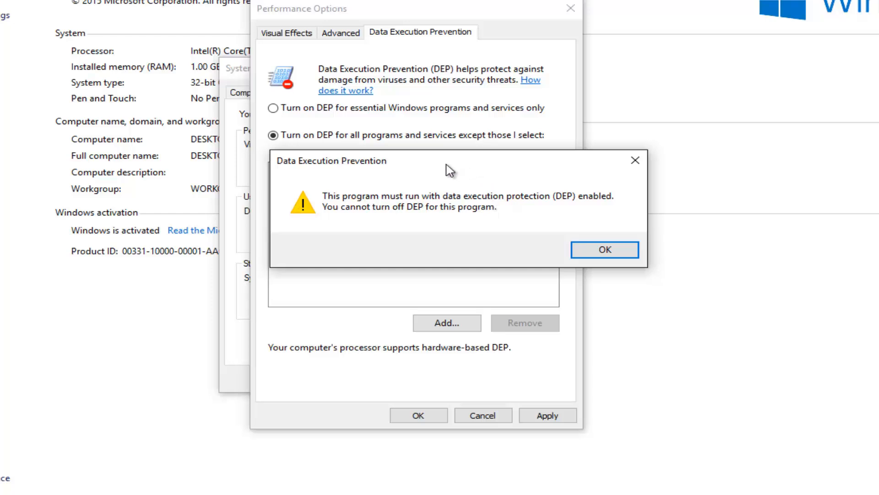
left_click_drag(446, 164, 421, 167)
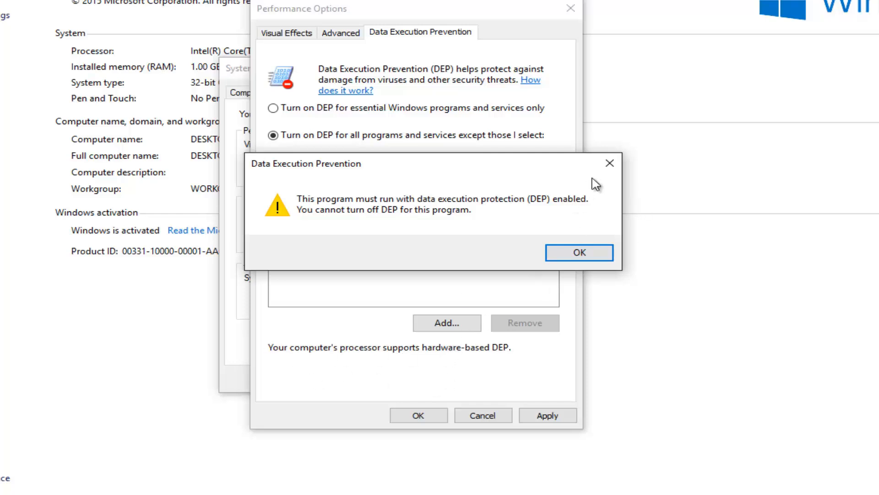
left_click(611, 163)
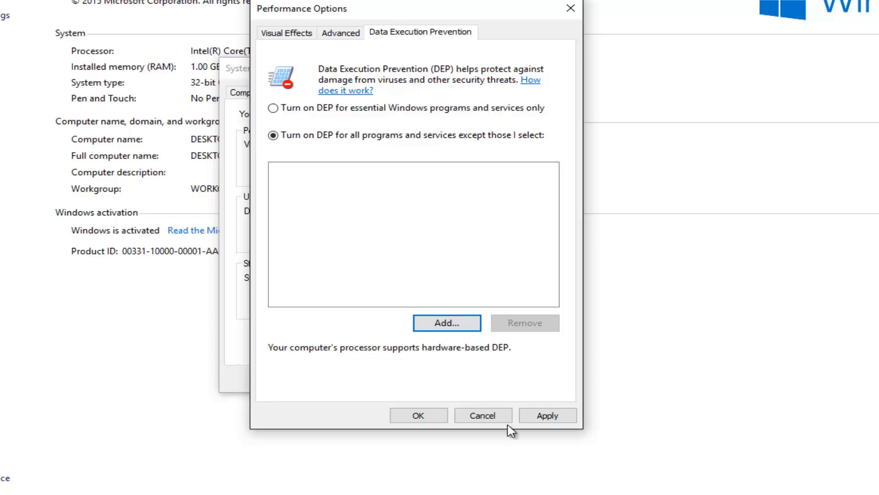
Step: Apply the Data Execution Prevention change, acknowledge the restart notice, and close Performance Options
left_click(547, 415)
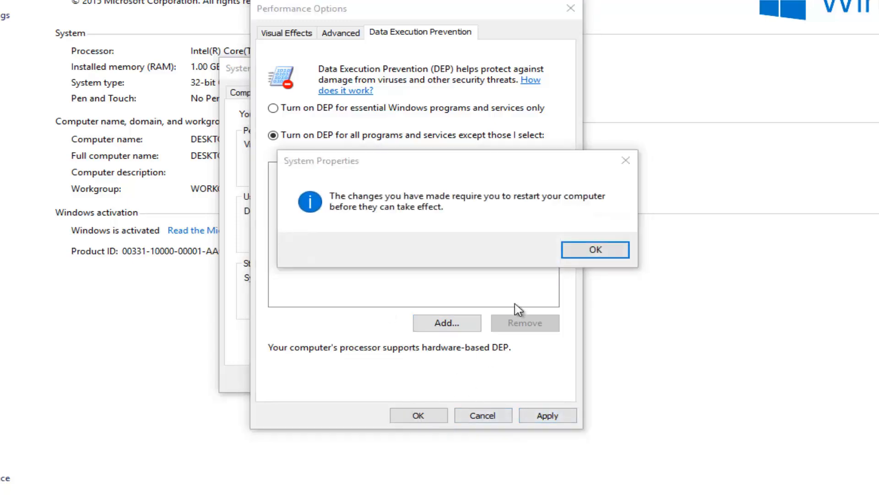
left_click(564, 250)
left_click(417, 415)
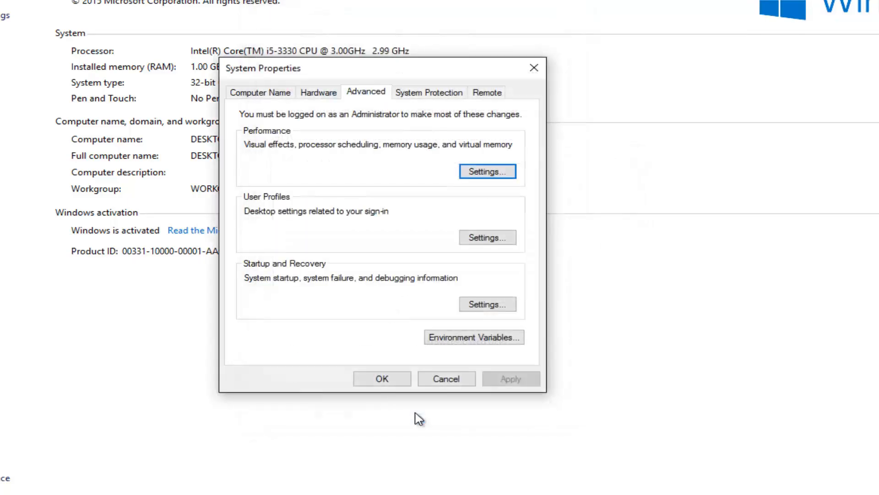
Step: Recheck the Data Execution Prevention setting in Performance Options, and return to System Properties
left_click(486, 173)
left_click(429, 97)
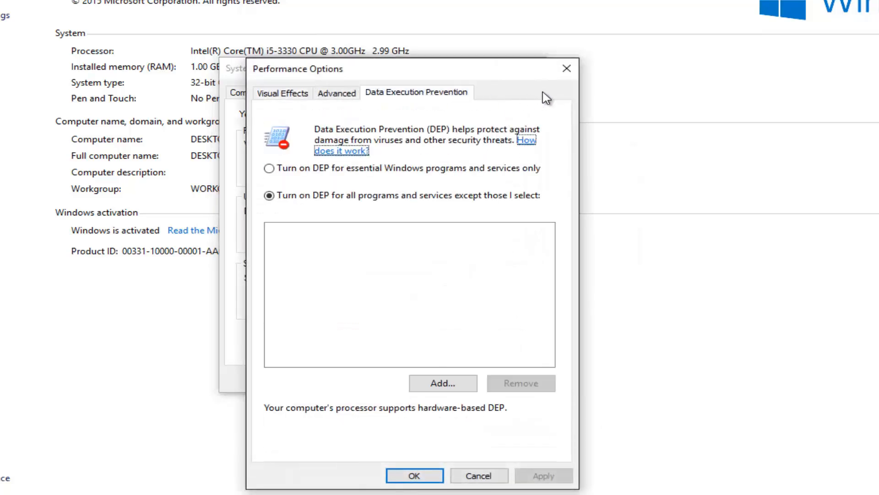
left_click(566, 70)
left_click_drag(433, 77, 421, 52)
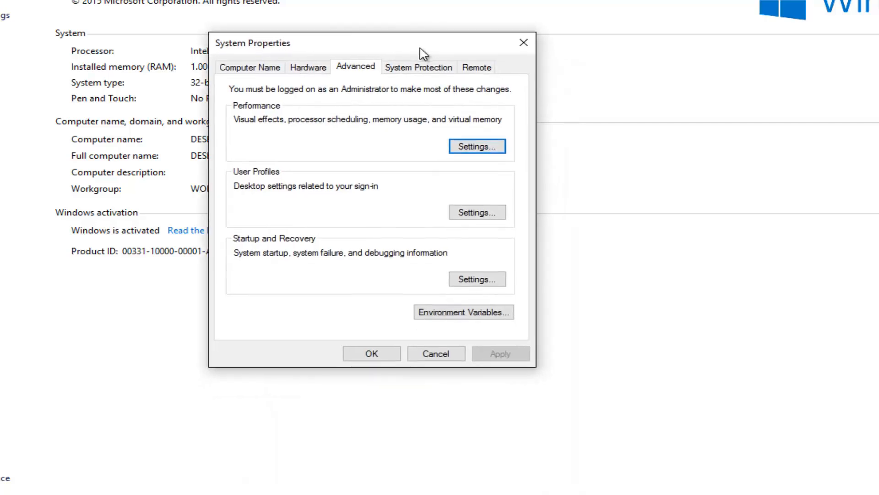